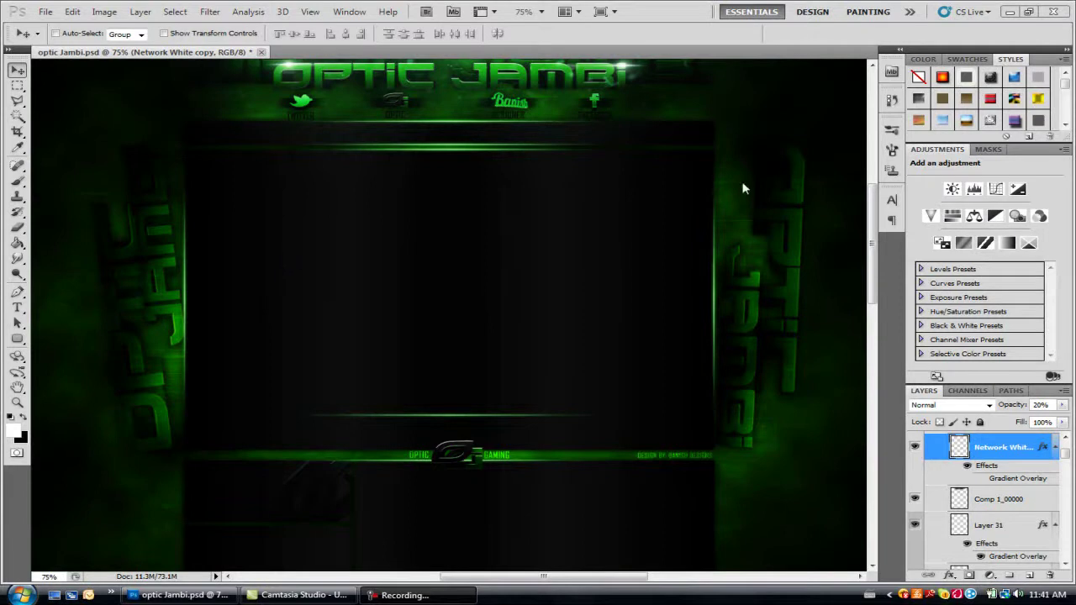
- Add a new layer above Network White copy, keep white foreground, and pick the Brush tool for a 3 px, 0% hardness brush
{"action": "left_click", "coordinate": [1030, 577]}
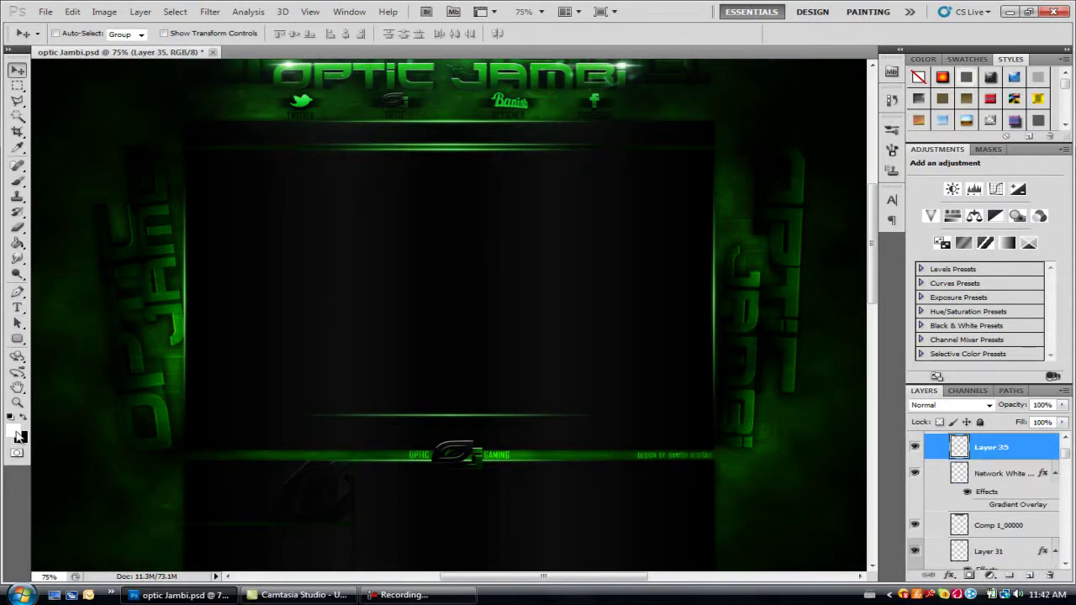
{"action": "left_click", "coordinate": [18, 436]}
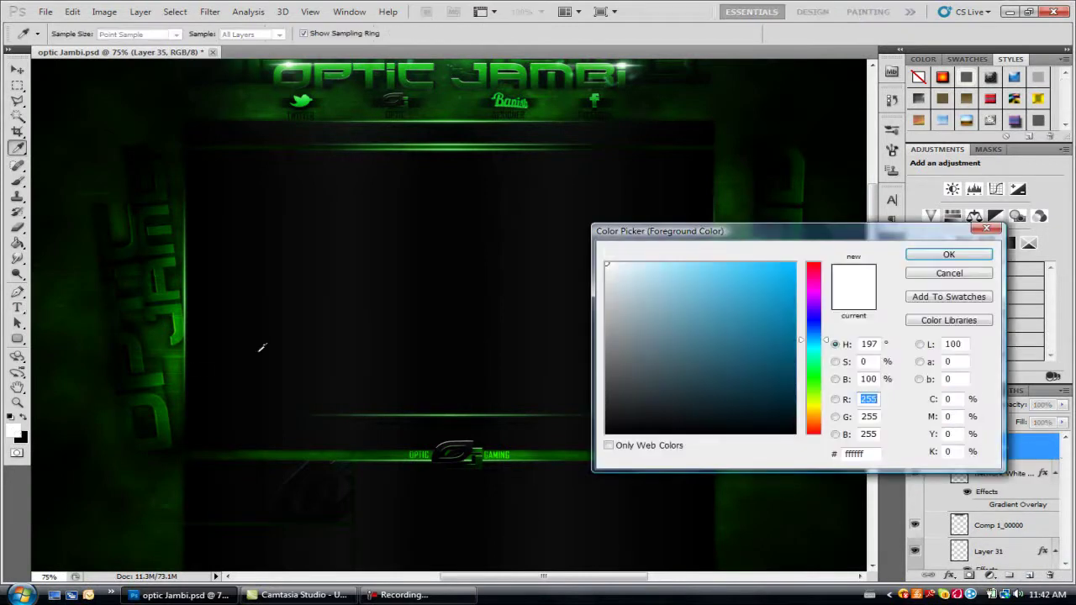
{"action": "left_click", "coordinate": [951, 254]}
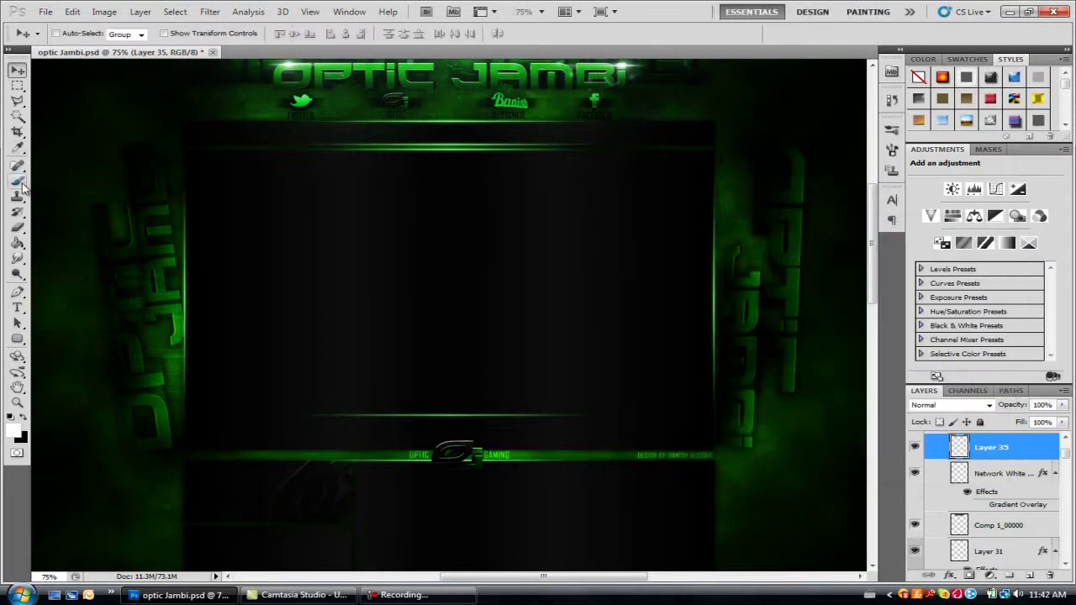
{"action": "left_click", "coordinate": [19, 182]}
{"action": "left_click", "coordinate": [76, 34]}
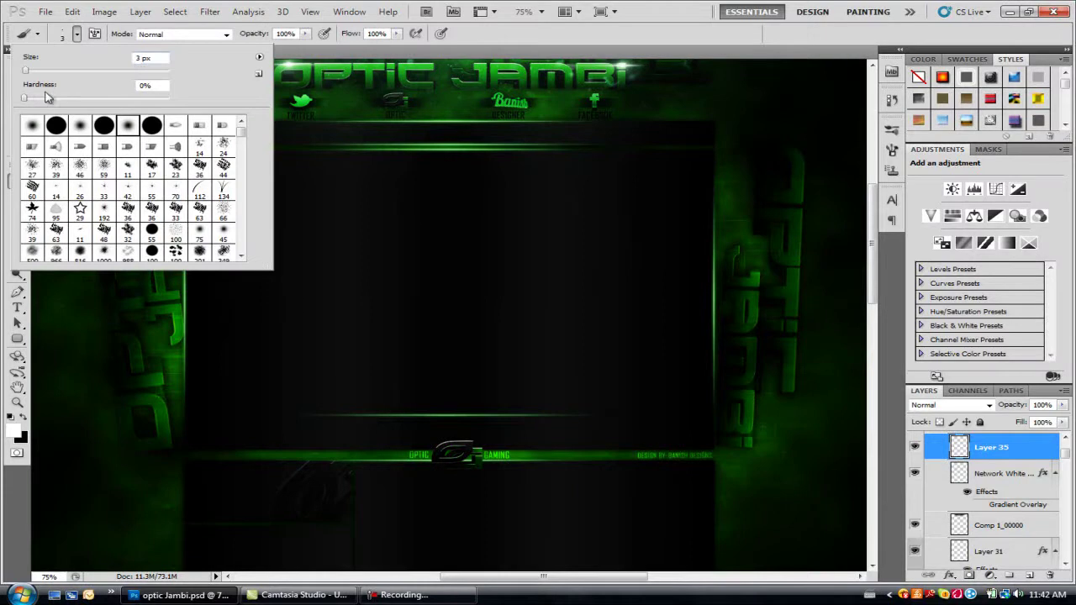
- Stroke a straight horizontal Pen path across the centre with Simulate Pressure, then delete the path
{"action": "left_click", "coordinate": [11, 494]}
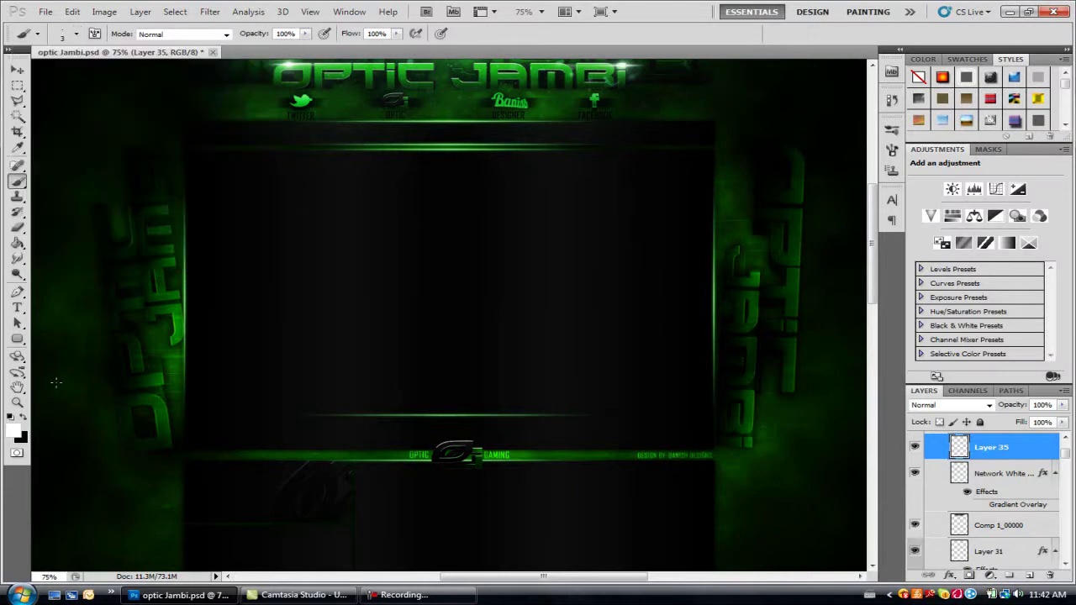
{"action": "left_click", "coordinate": [17, 292]}
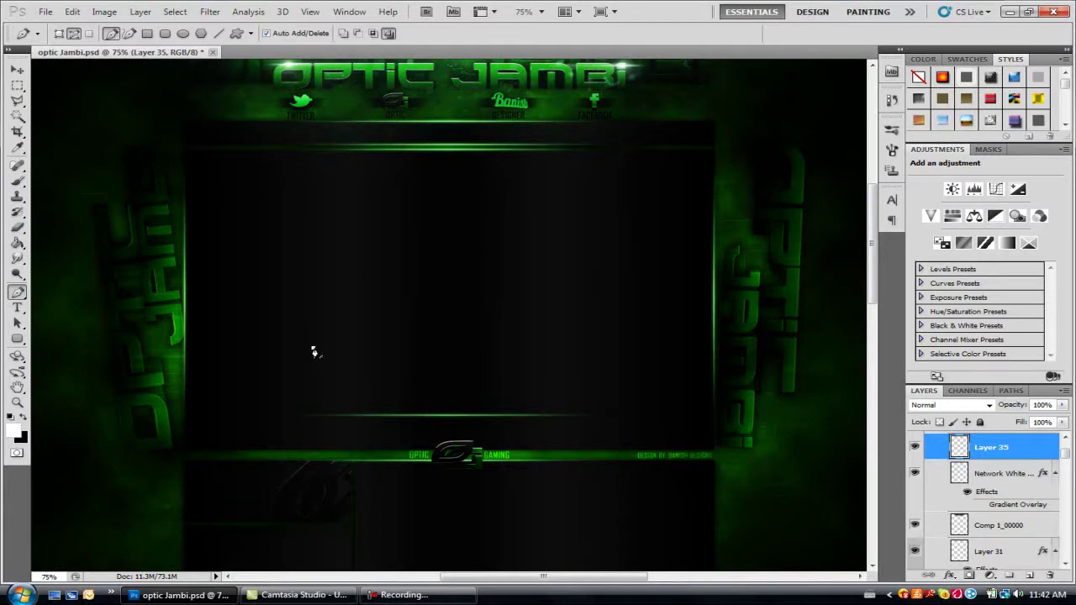
{"action": "left_click", "coordinate": [595, 346]}
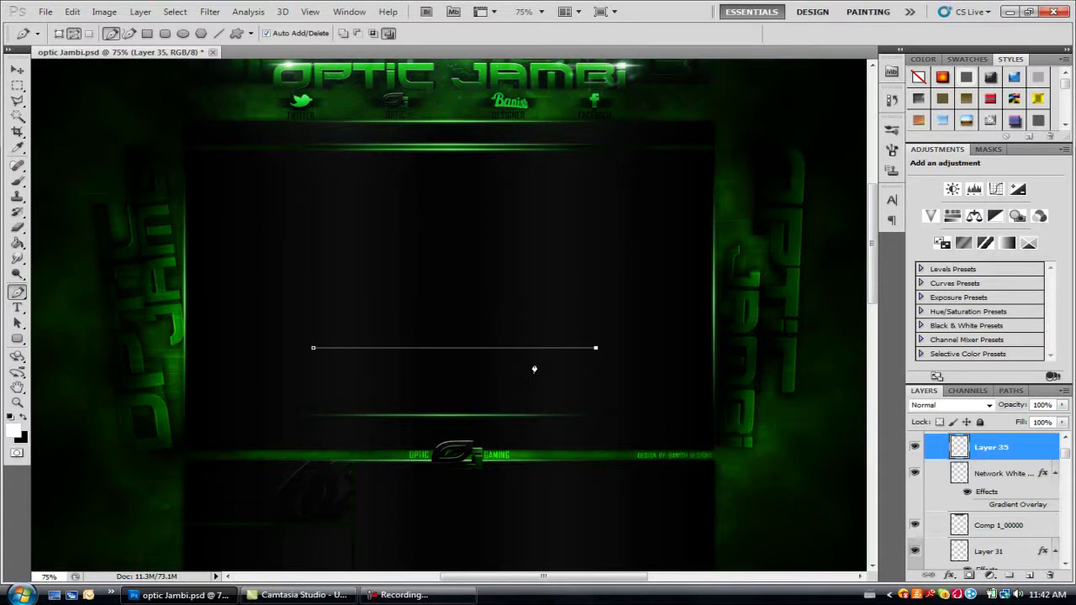
{"action": "right_click", "coordinate": [543, 357]}
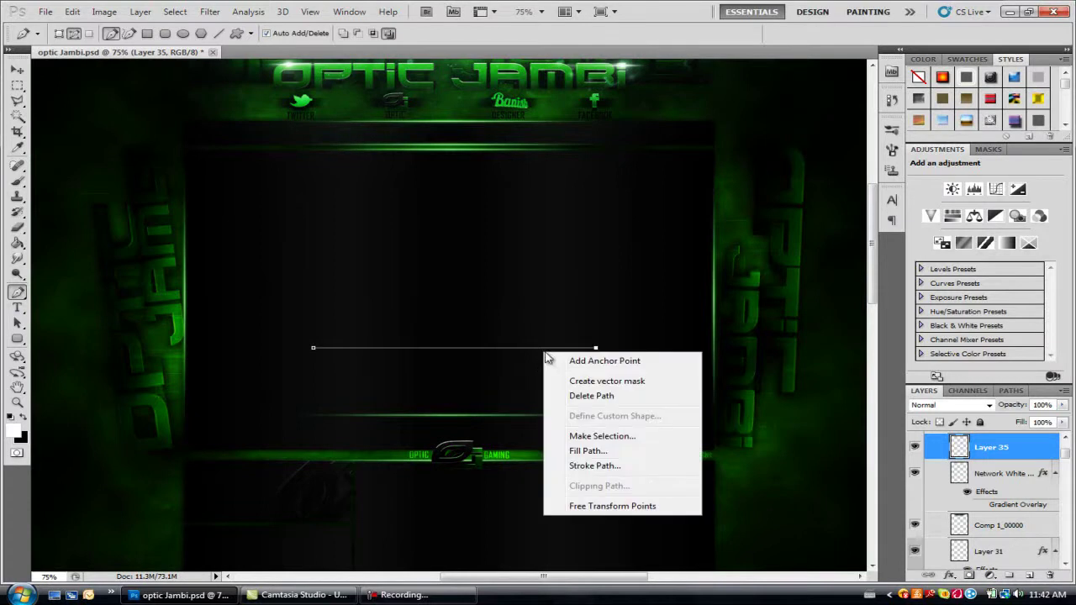
{"action": "left_click", "coordinate": [575, 470]}
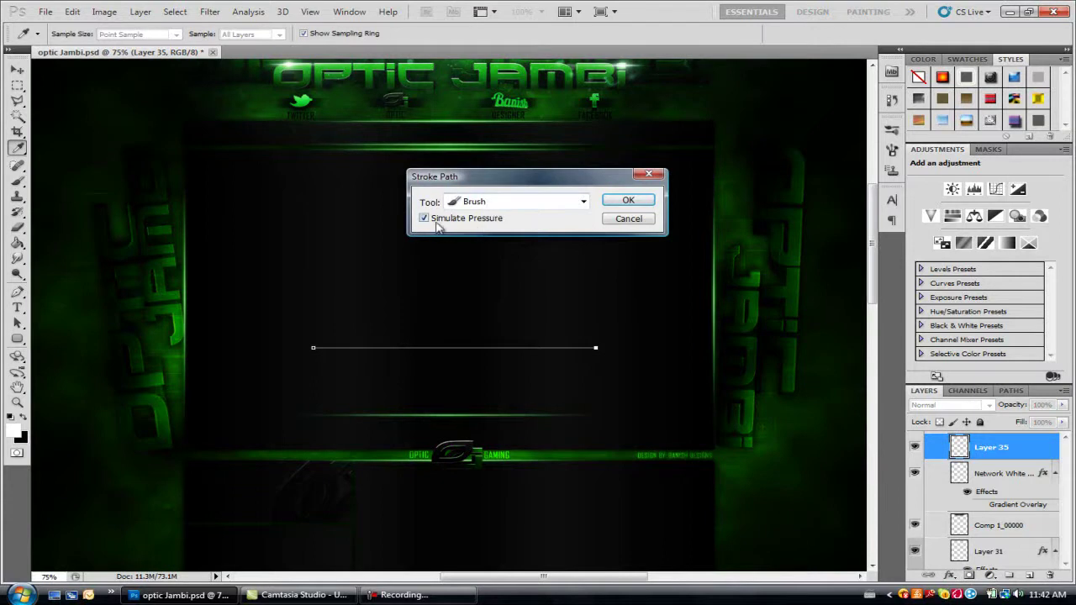
{"action": "left_click", "coordinate": [628, 202]}
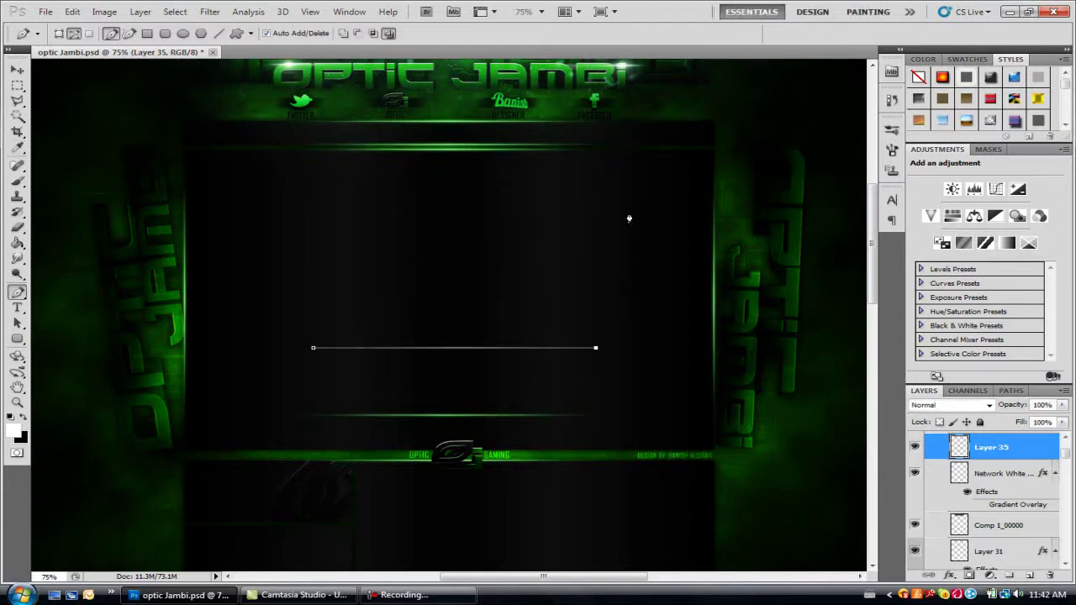
{"action": "right_click", "coordinate": [471, 359]}
{"action": "left_click", "coordinate": [496, 377]}
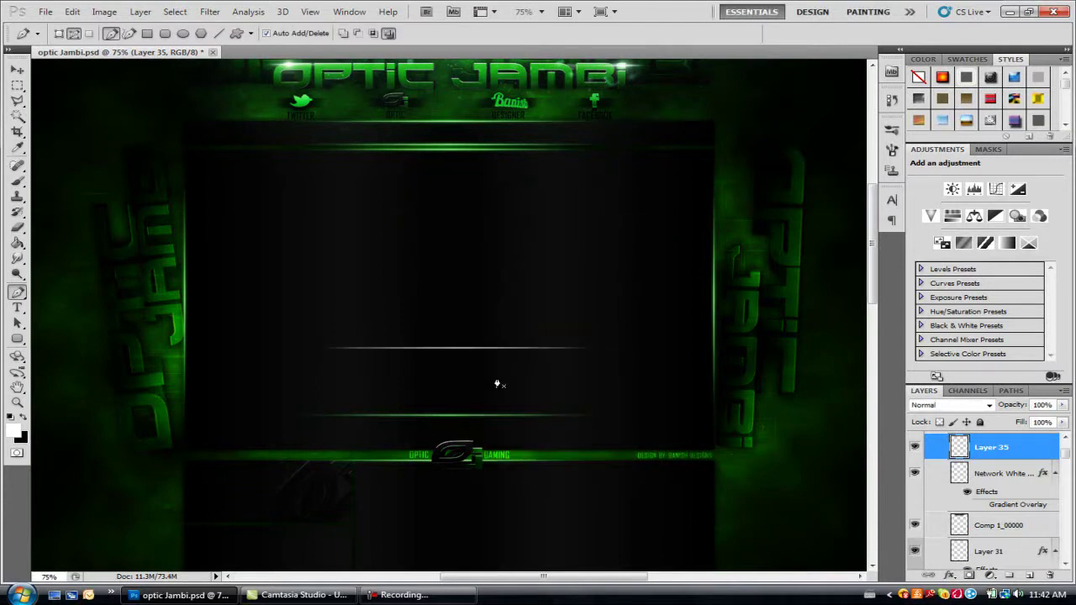
- Give Layer 35 a bright green Outer Glow in Blending Options and set its size value
{"action": "left_click", "coordinate": [16, 74]}
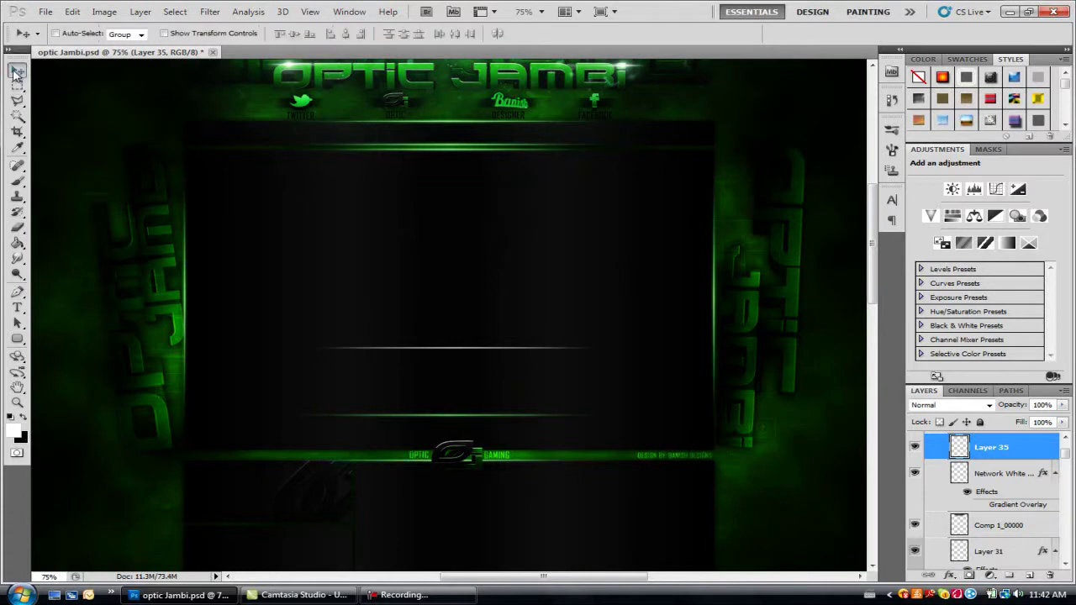
{"action": "right_click", "coordinate": [1026, 452]}
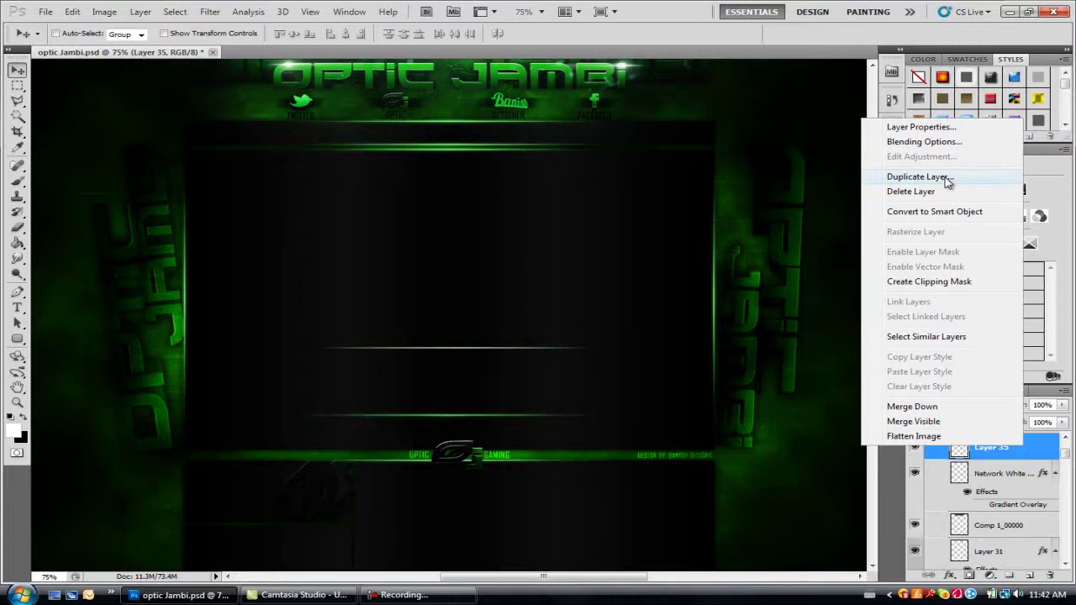
{"action": "left_click", "coordinate": [951, 142]}
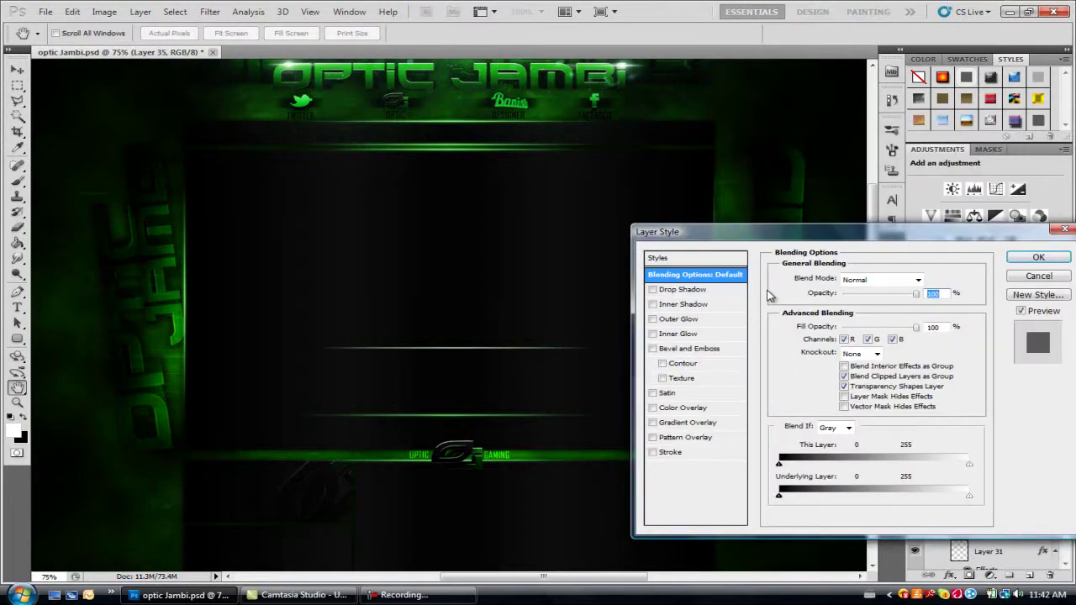
{"action": "left_click", "coordinate": [680, 319]}
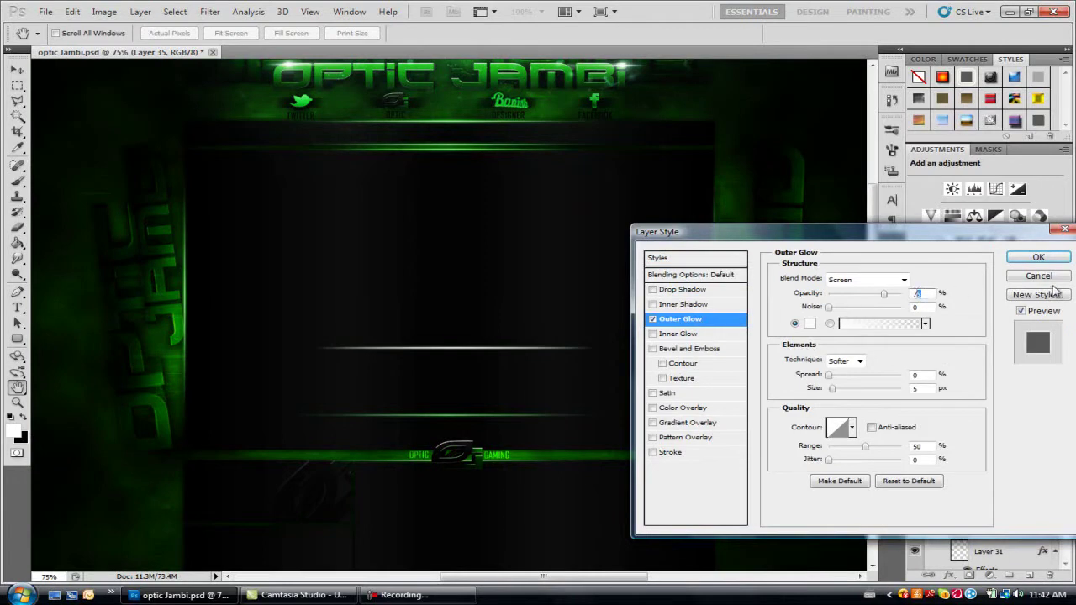
{"action": "left_click", "coordinate": [808, 324]}
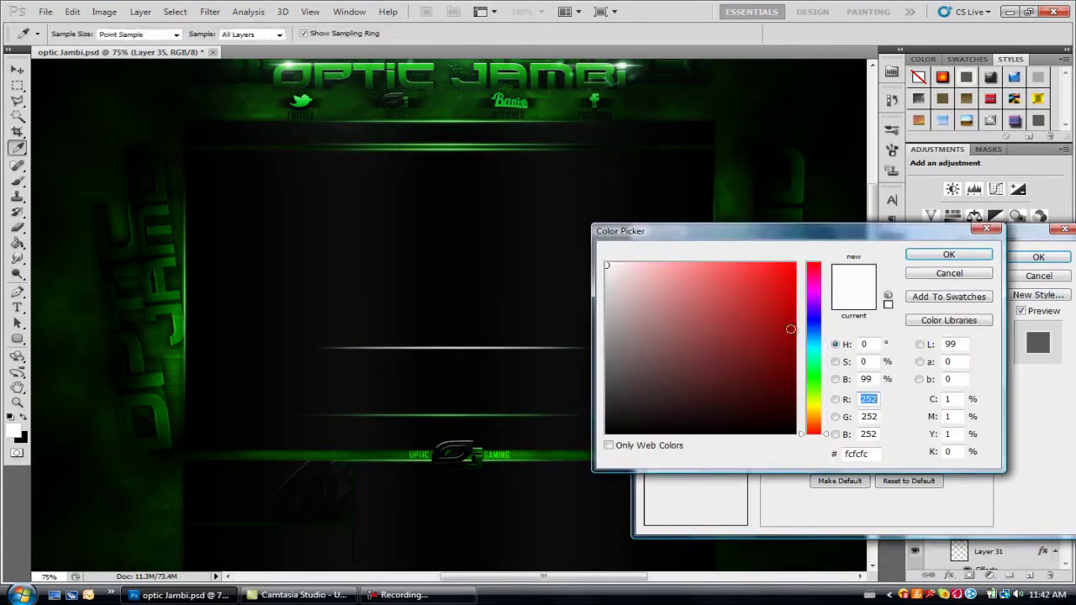
{"action": "left_click_drag", "start_coordinate": [791, 329], "coordinate": [797, 263]}
{"action": "left_click", "coordinate": [815, 380]}
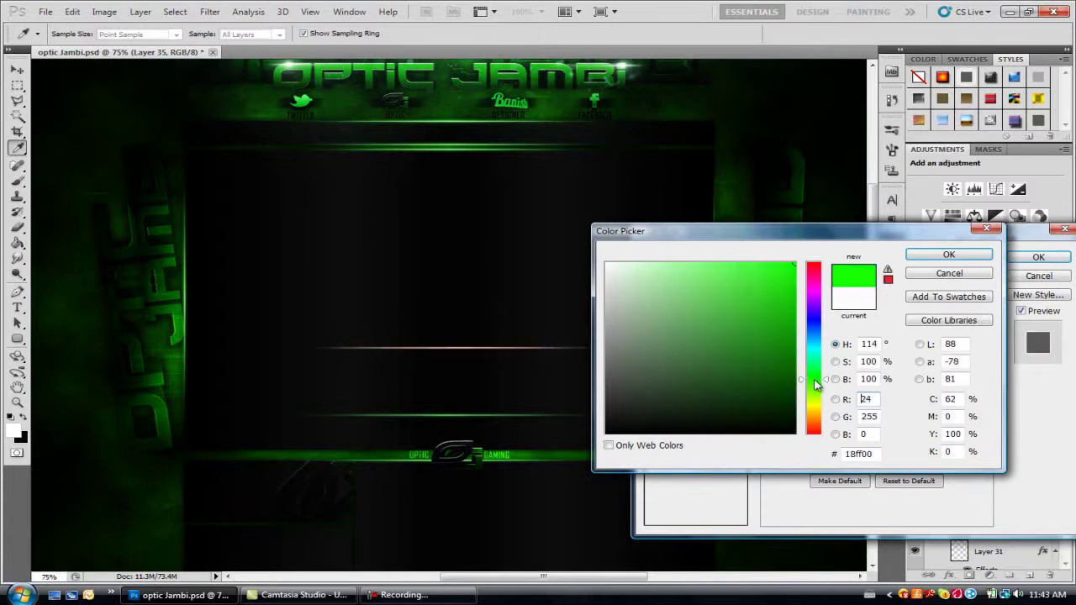
{"action": "left_click", "coordinate": [948, 255]}
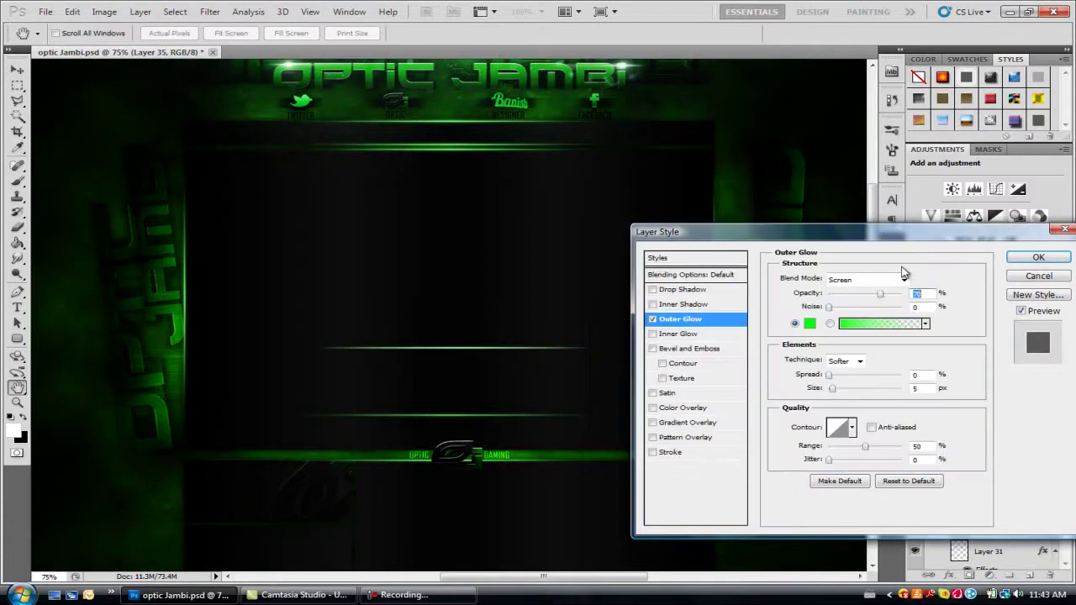
{"action": "left_click", "coordinate": [918, 389]}
{"action": "type", "text": "625"}
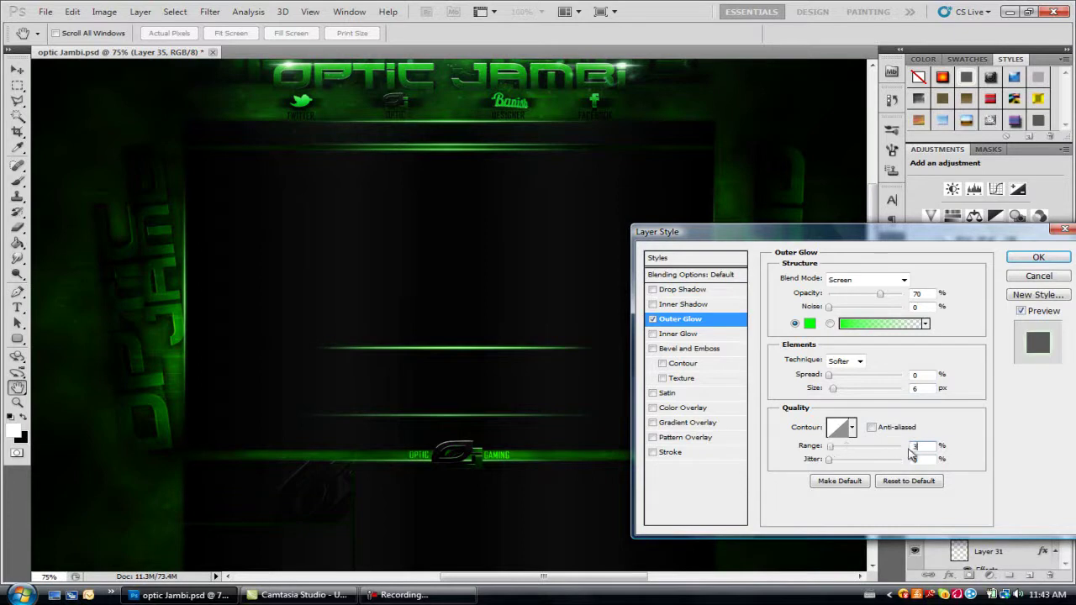
{"action": "type", "text": "30"}
- Add a pale green (c0ffba) Color Overlay to Layer 35 and apply both effects
{"action": "left_click", "coordinate": [681, 409]}
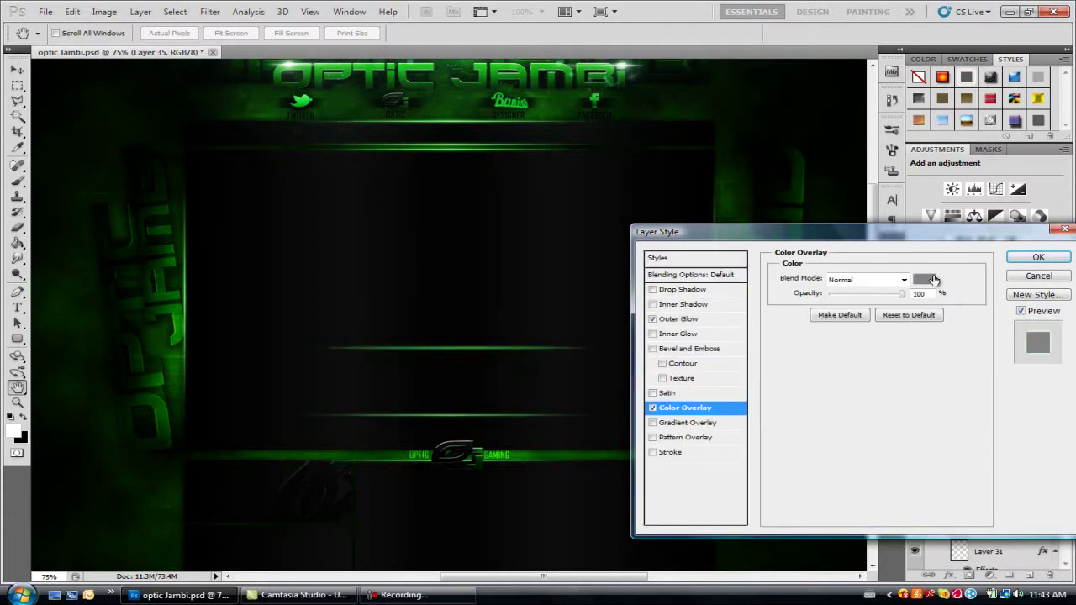
{"action": "left_click", "coordinate": [932, 284]}
{"action": "left_click", "coordinate": [818, 380]}
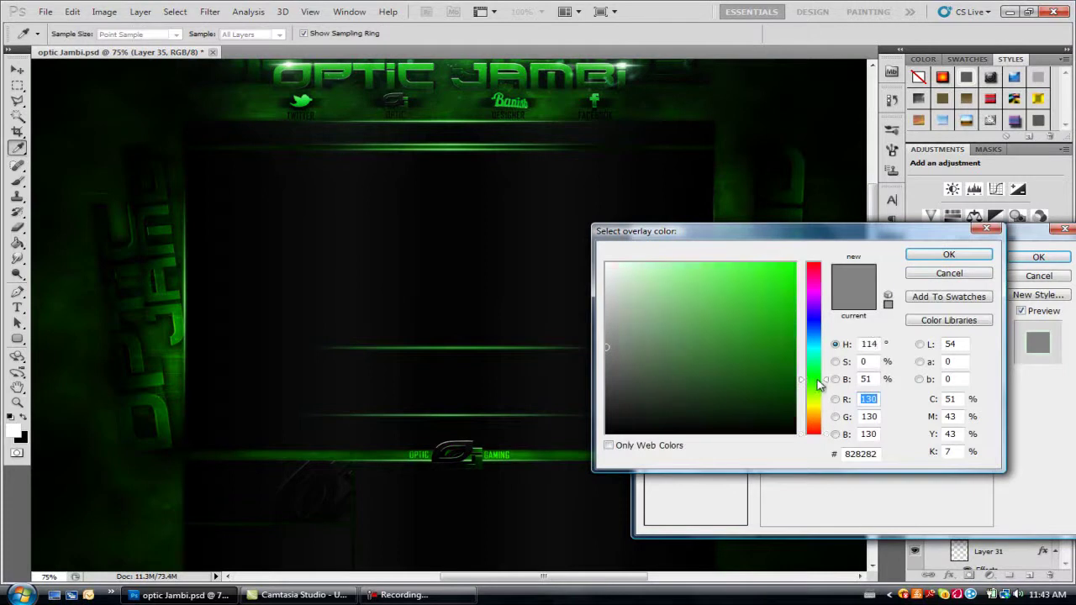
{"action": "left_click_drag", "start_coordinate": [725, 281], "coordinate": [644, 235]}
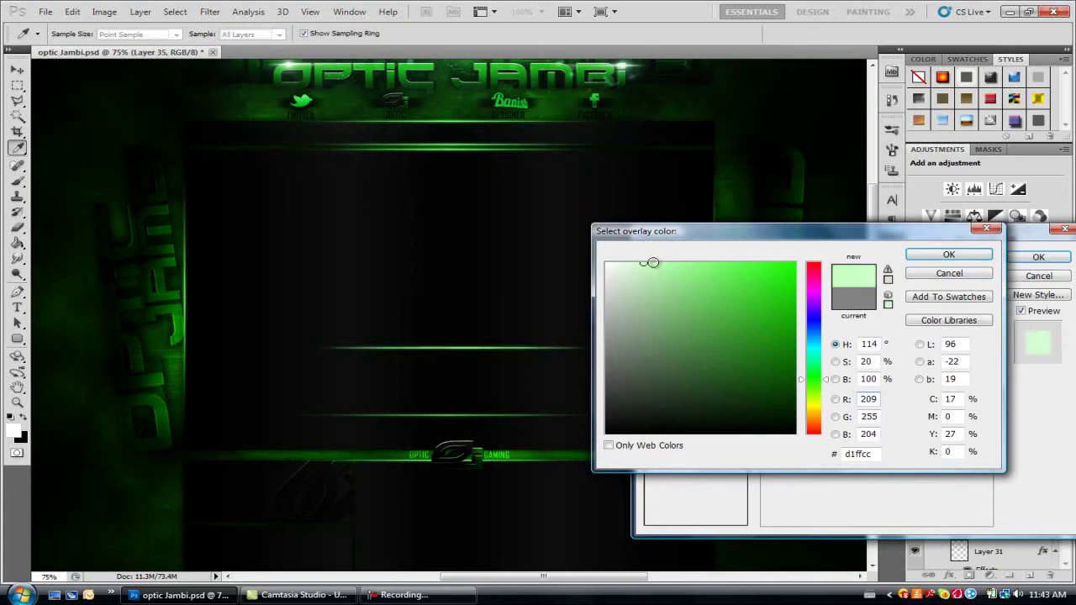
{"action": "left_click", "coordinate": [657, 263]}
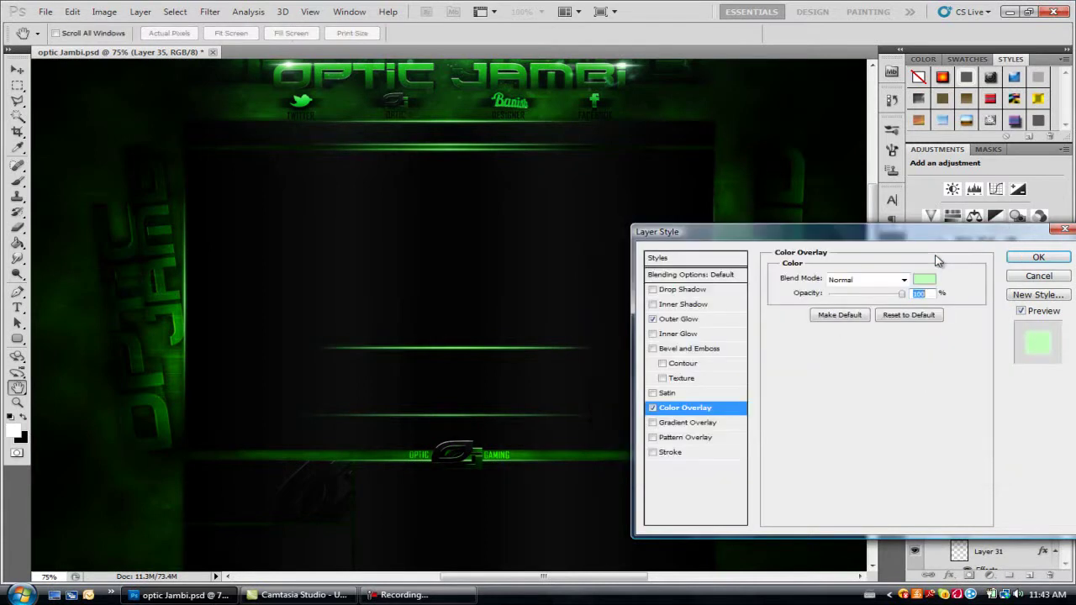
{"action": "left_click", "coordinate": [948, 254]}
{"action": "left_click", "coordinate": [1054, 261]}
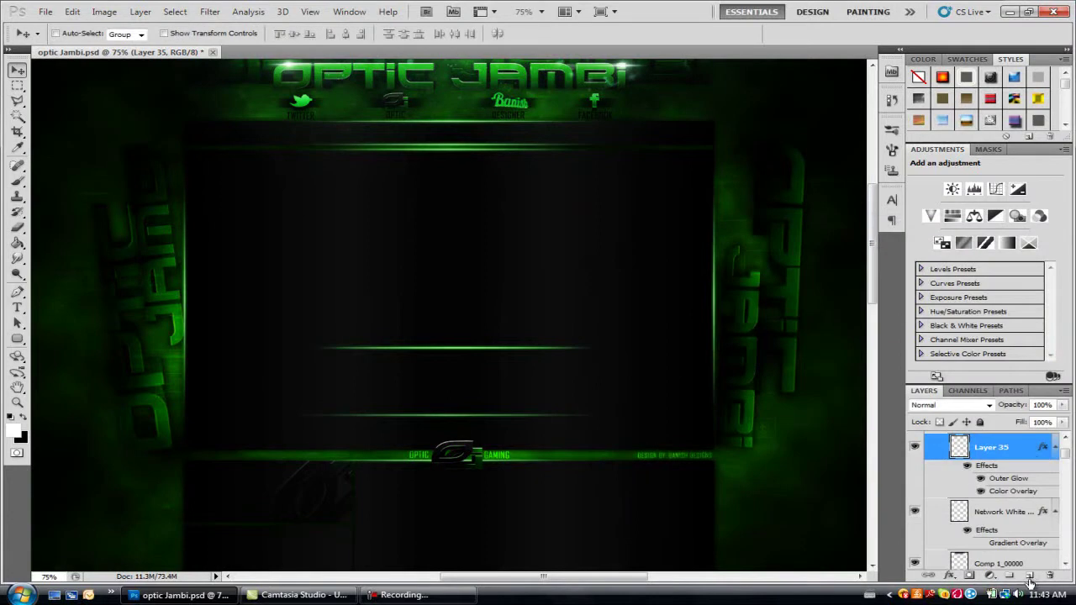
- On a new layer, stroke an L-shaped Pen path in white and delete the path
{"action": "left_click", "coordinate": [1029, 577]}
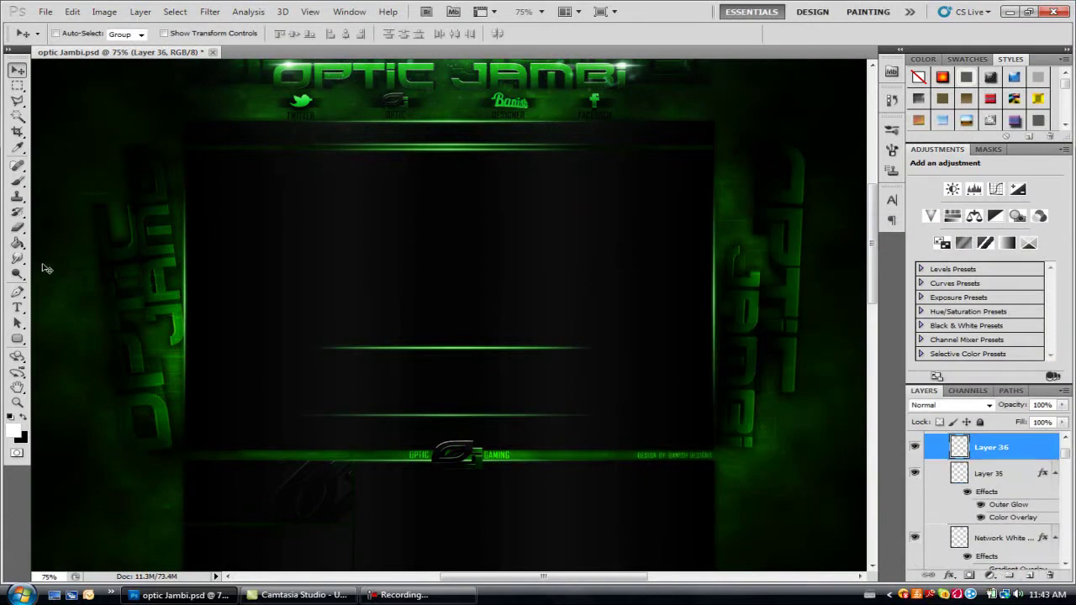
{"action": "left_click", "coordinate": [18, 292]}
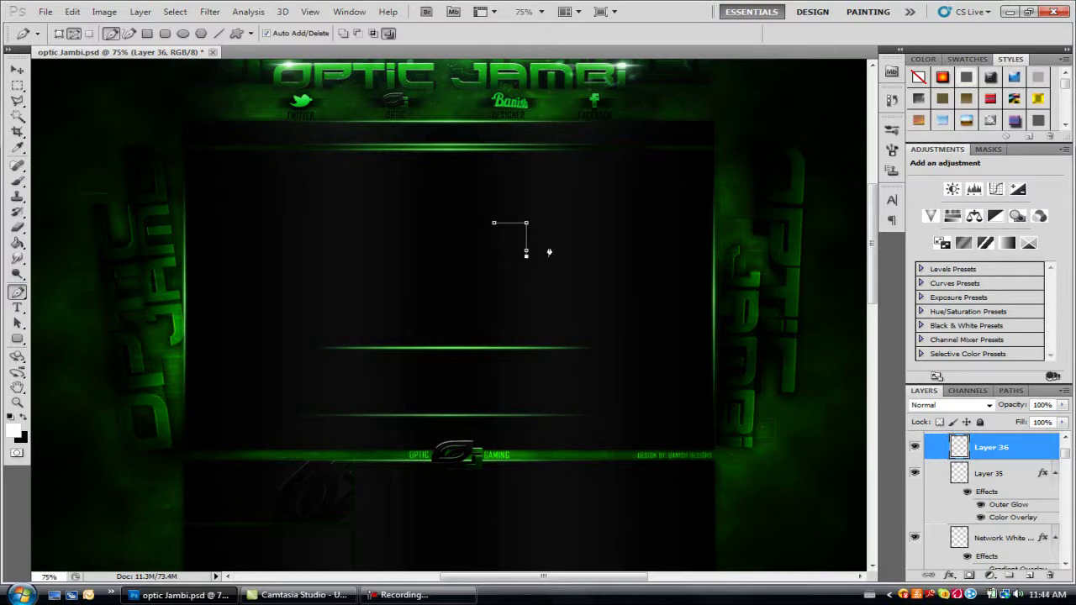
{"action": "right_click", "coordinate": [526, 246]}
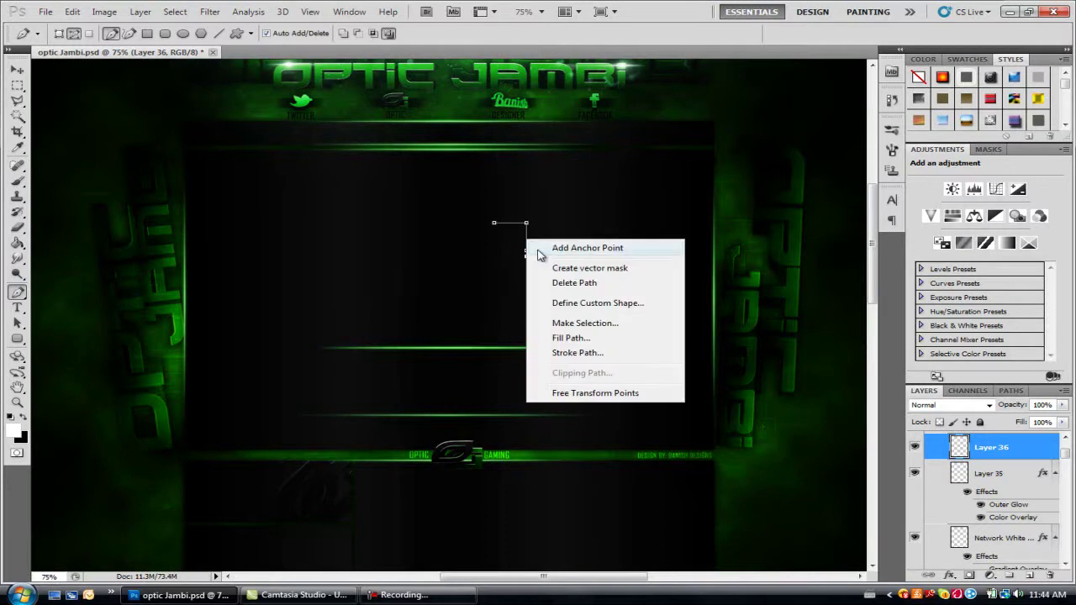
{"action": "left_click", "coordinate": [563, 351]}
{"action": "left_click", "coordinate": [627, 199]}
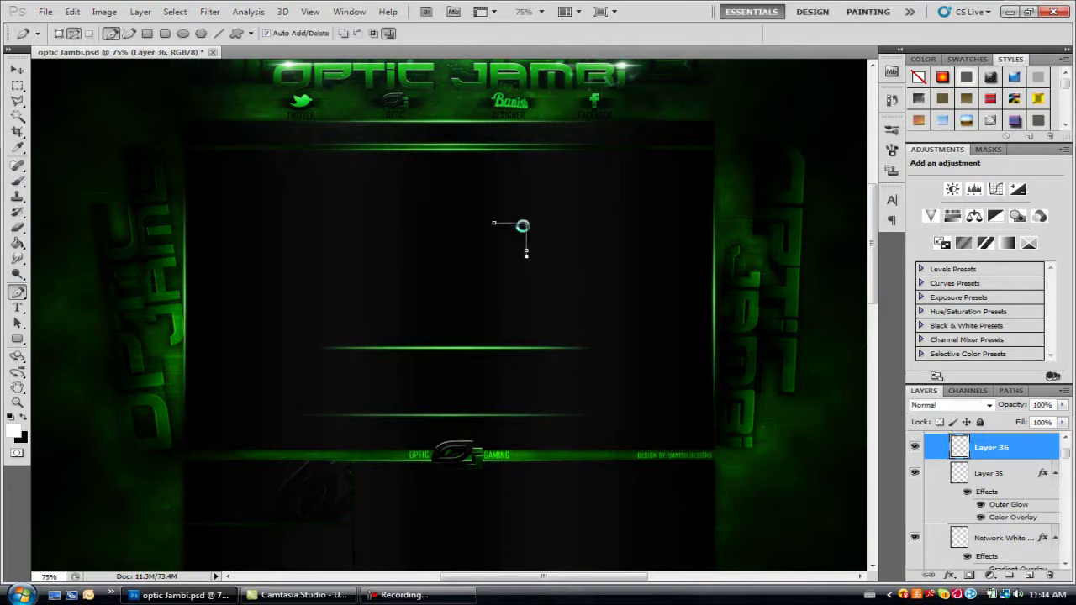
{"action": "right_click", "coordinate": [527, 232]}
{"action": "left_click", "coordinate": [556, 276]}
- Move the white corner stroke near the top-right of the dark central panel
{"action": "left_click", "coordinate": [17, 71]}
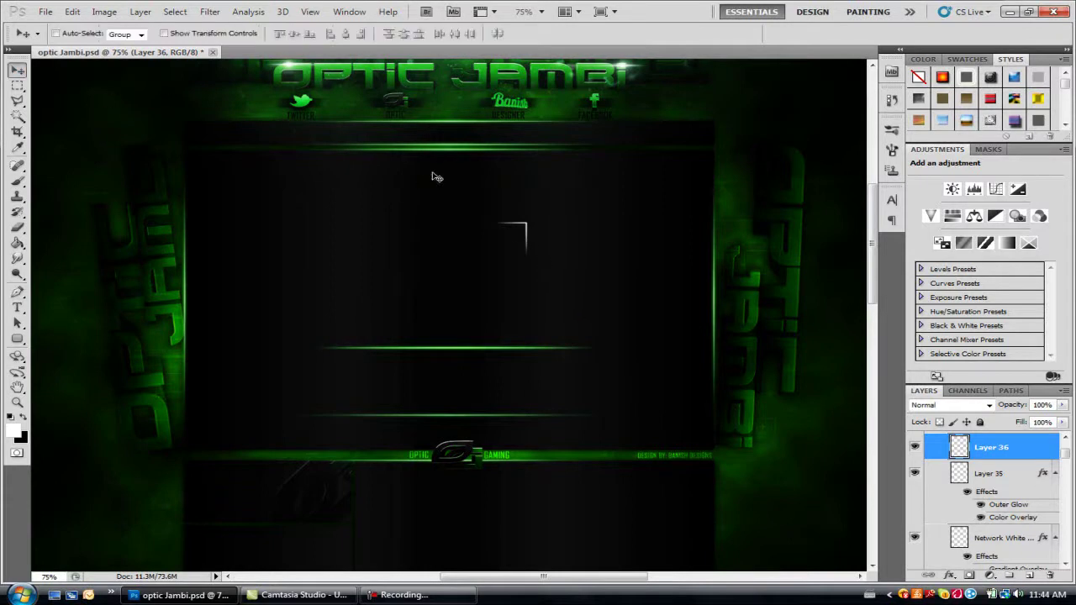
{"action": "mouse_move", "coordinate": [532, 242]}
{"action": "left_mouse_down"}
{"action": "mouse_move", "coordinate": [701, 195]}
{"action": "mouse_move", "coordinate": [721, 171]}
{"action": "left_mouse_up"}
{"action": "key", "text": "Left"}
{"action": "left_click_drag", "start_coordinate": [715, 203], "coordinate": [651, 214]}
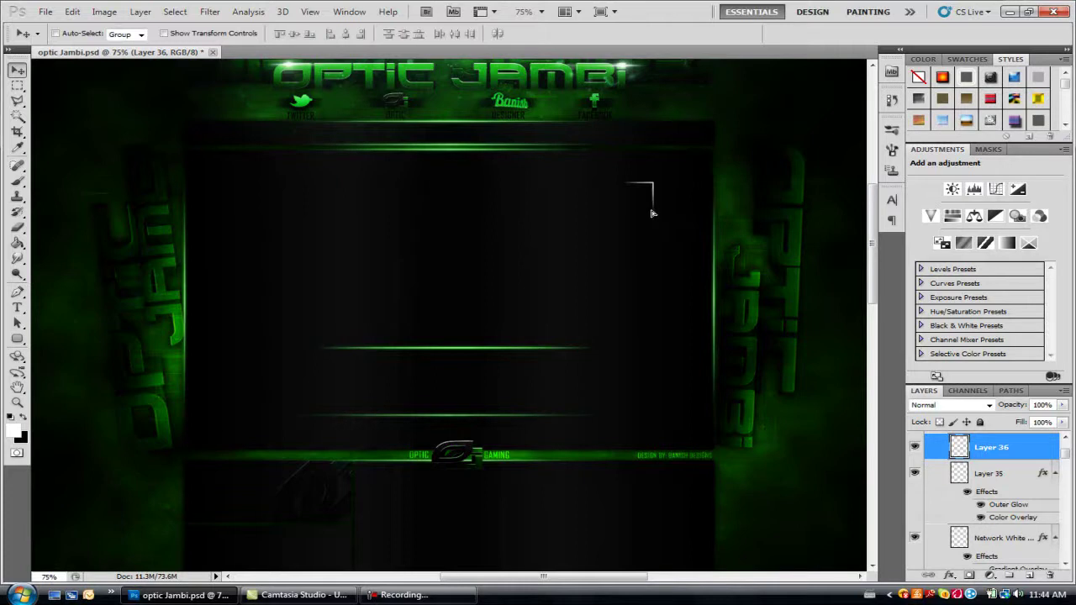
{"action": "right_click", "coordinate": [1033, 454]}
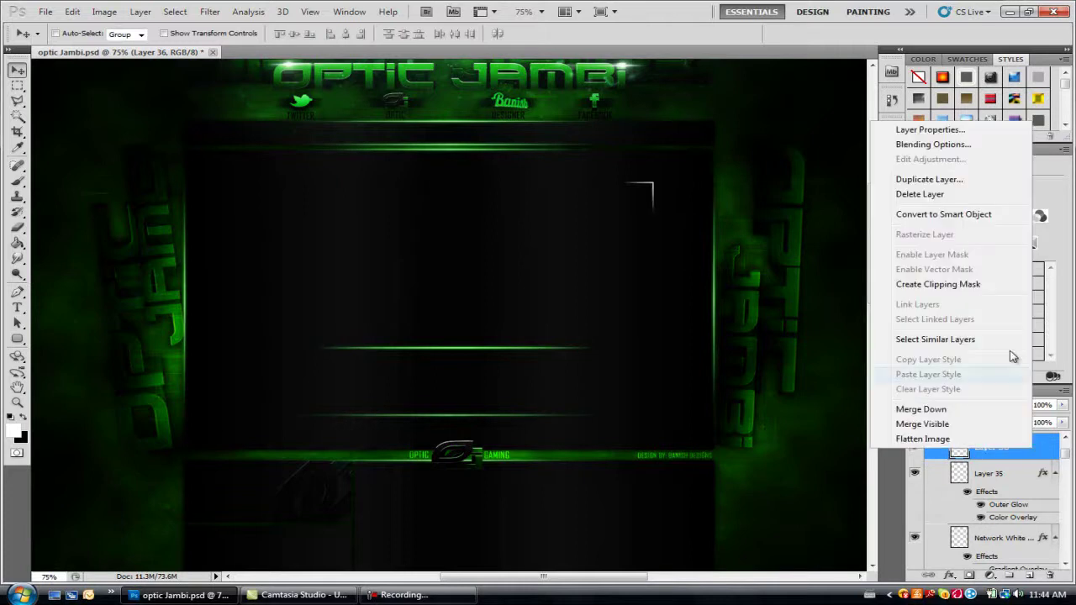
- Give Layer 36 a green Outer Glow with opacity 70, size 6 and range 25
{"action": "left_click", "coordinate": [937, 145]}
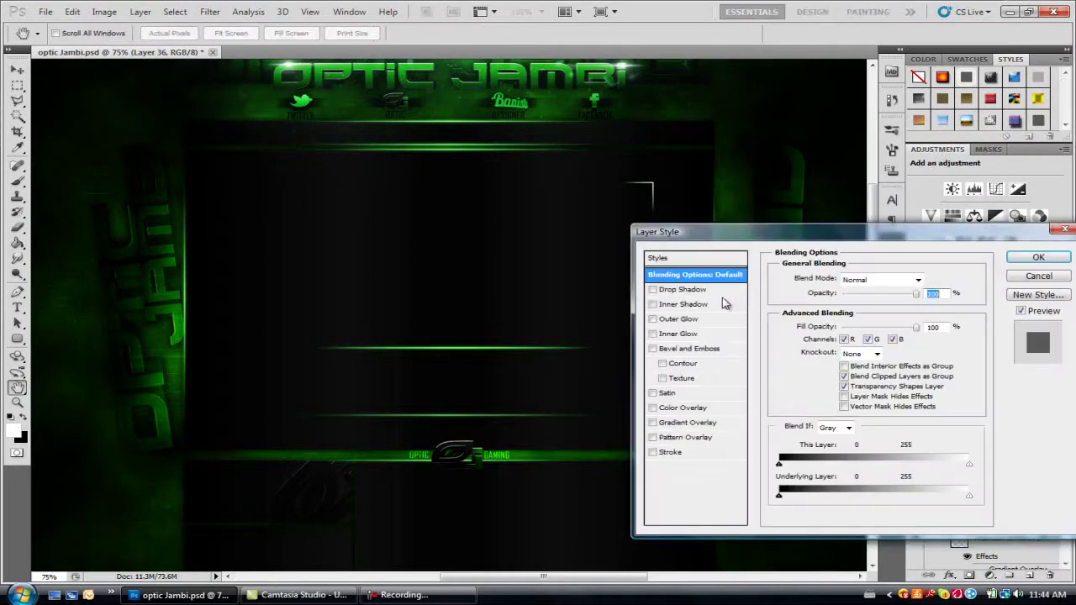
{"action": "left_click", "coordinate": [678, 319]}
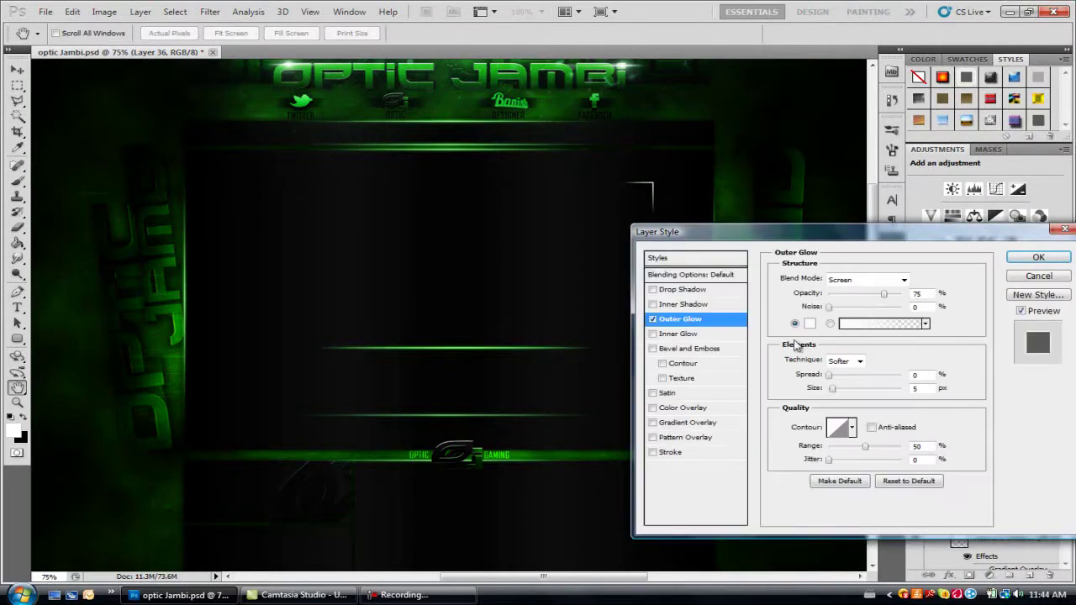
{"action": "left_click", "coordinate": [805, 323]}
{"action": "left_click_drag", "start_coordinate": [639, 310], "coordinate": [841, 242]}
{"action": "left_click", "coordinate": [812, 378]}
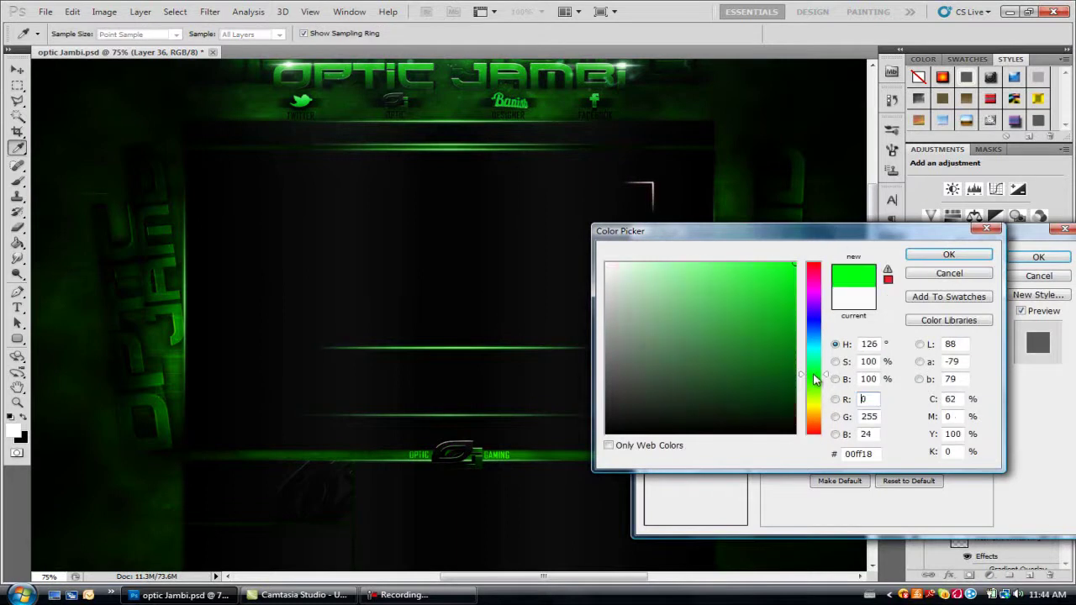
{"action": "left_click", "coordinate": [948, 255]}
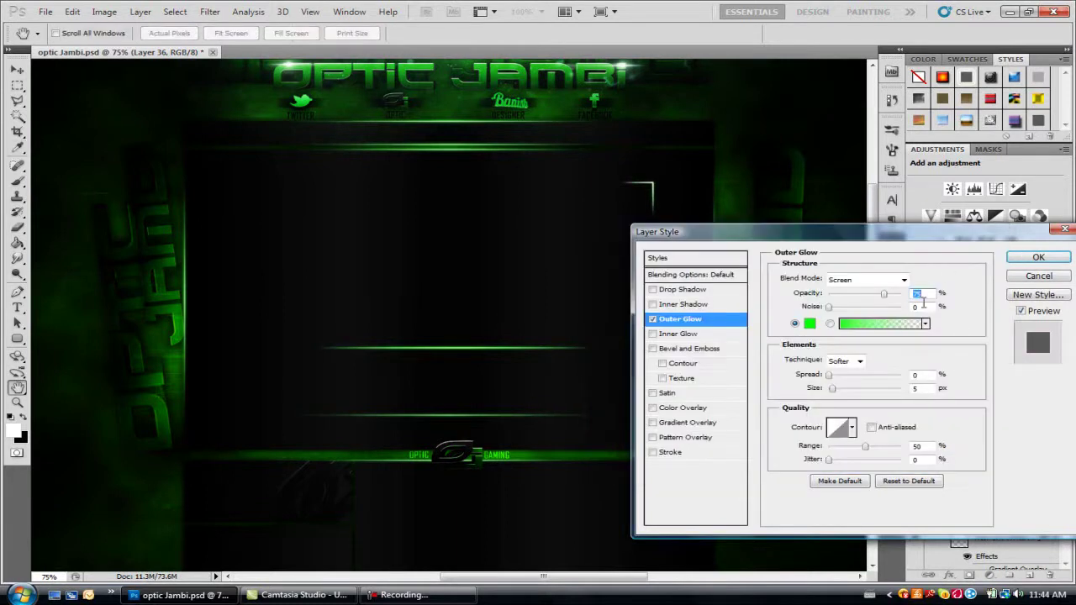
{"action": "type", "text": "70"}
{"action": "double_click", "coordinate": [909, 388]}
{"action": "type", "text": "6"}
{"action": "double_click", "coordinate": [916, 445]}
{"action": "type", "text": "25"}
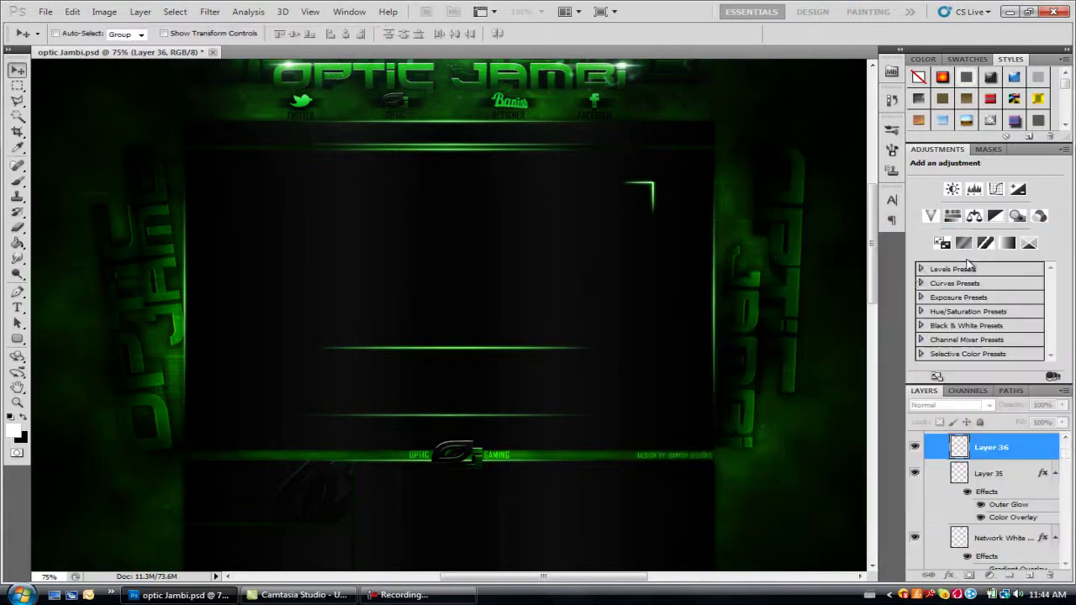
{"action": "left_click", "coordinate": [1040, 257]}
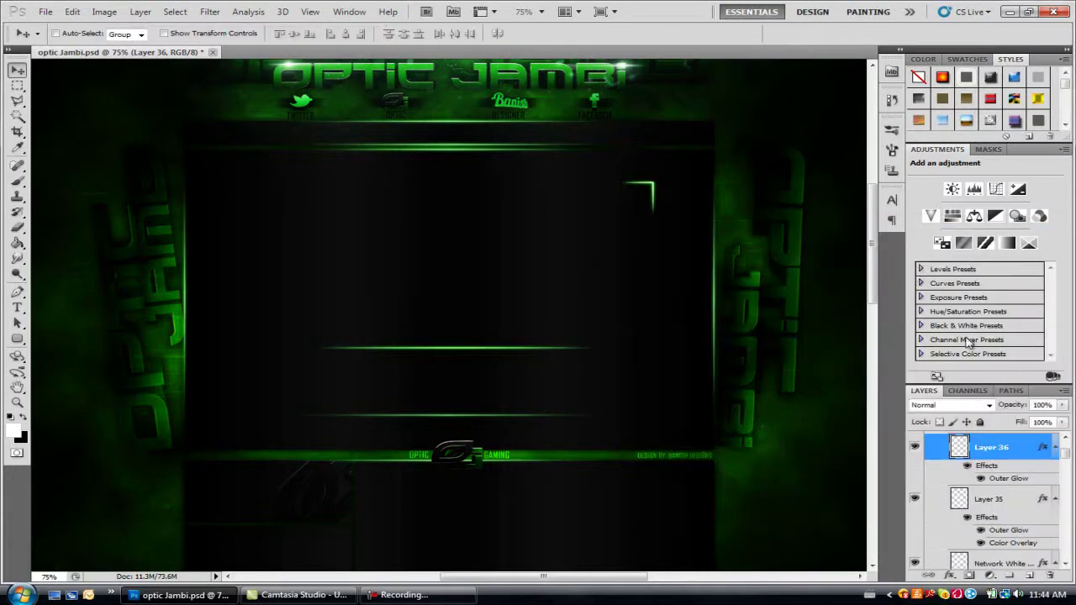
- Add a pale green (c6ffc9) Color Overlay to Layer 36's corner stroke
{"action": "double_click", "coordinate": [1026, 454]}
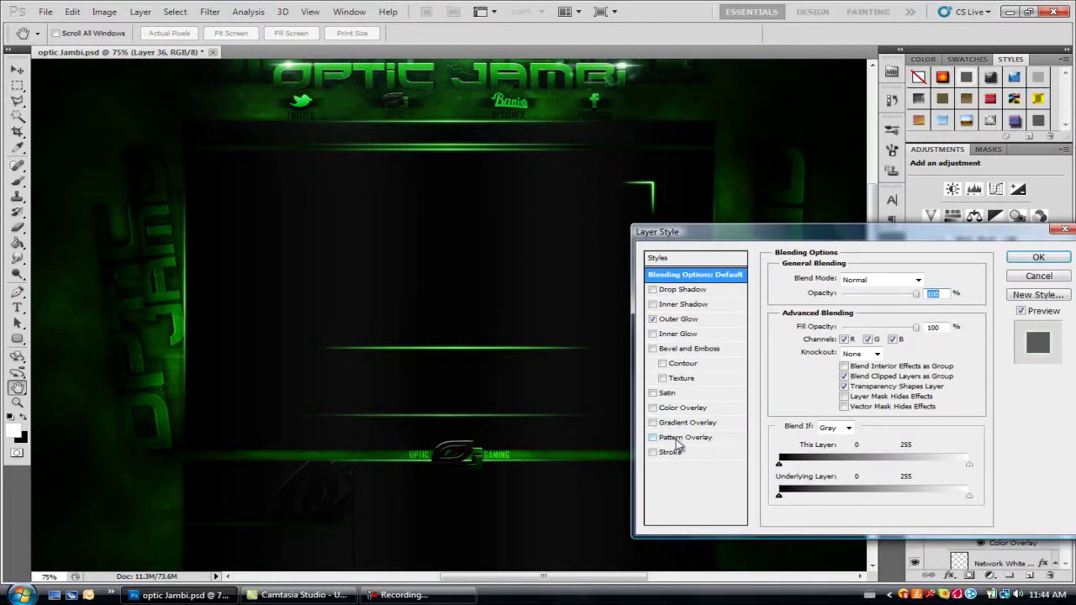
{"action": "left_click", "coordinate": [681, 408]}
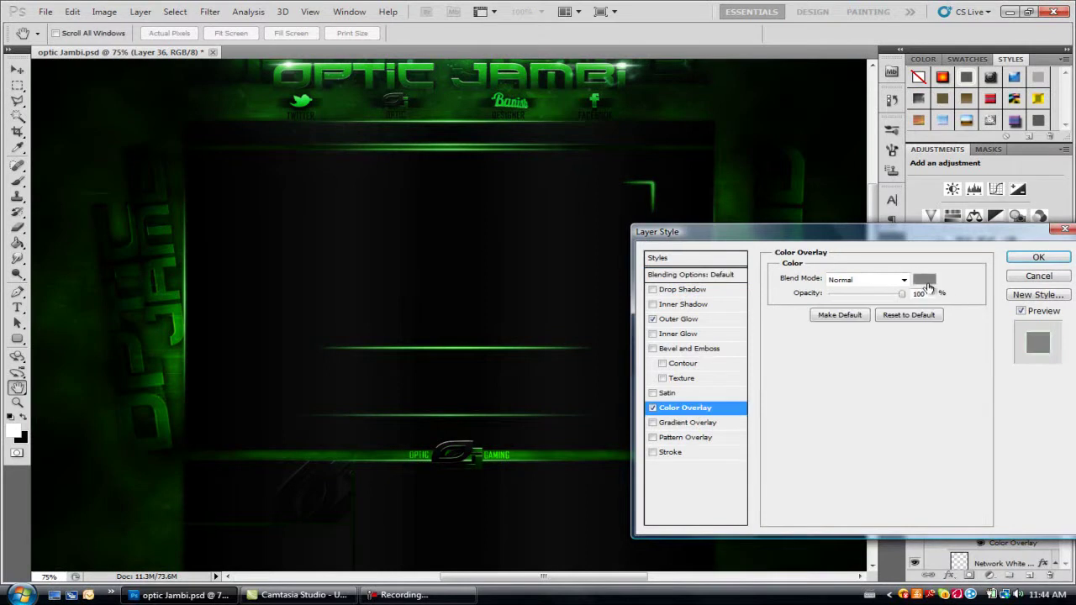
{"action": "left_click", "coordinate": [927, 281]}
{"action": "left_click_drag", "start_coordinate": [811, 399], "coordinate": [814, 375]}
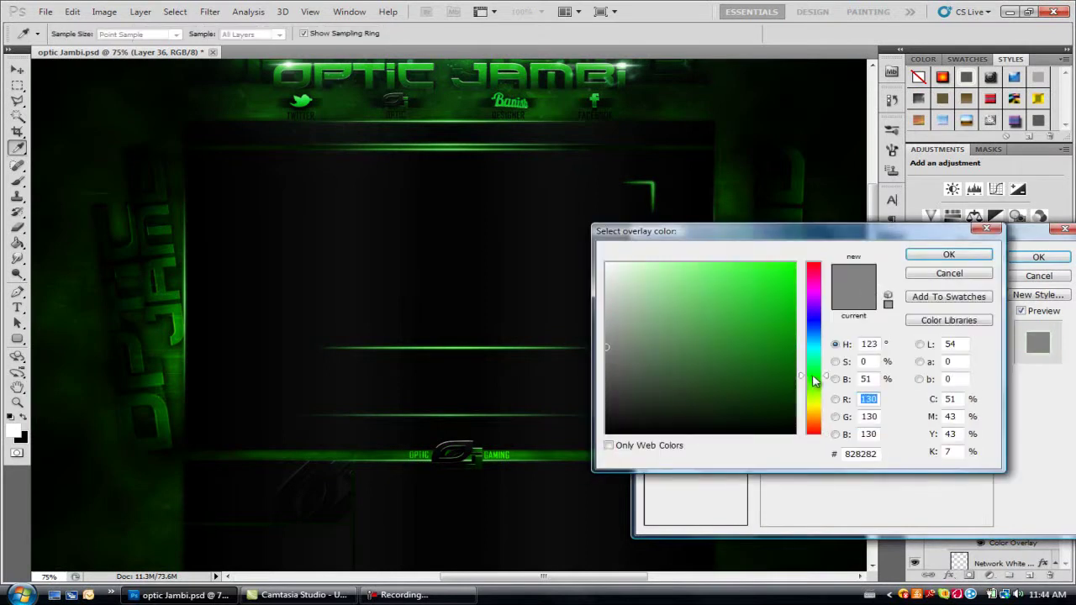
{"action": "mouse_move", "coordinate": [760, 324]}
{"action": "left_mouse_down"}
{"action": "mouse_move", "coordinate": [630, 240]}
{"action": "mouse_move", "coordinate": [651, 238]}
{"action": "left_mouse_up"}
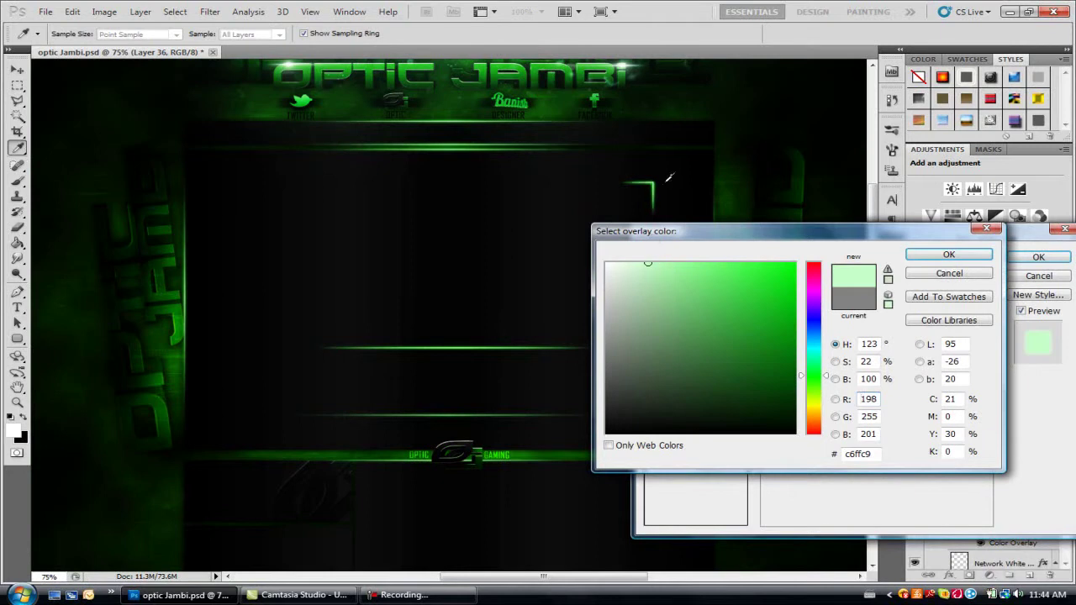
{"action": "left_click", "coordinate": [921, 257]}
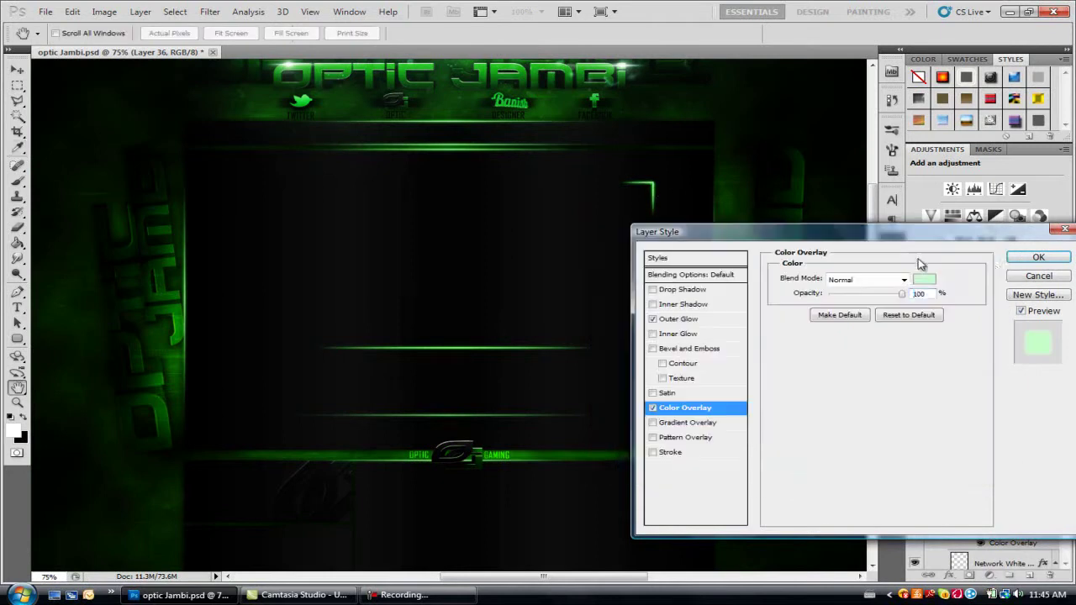
{"action": "left_click", "coordinate": [1031, 264]}
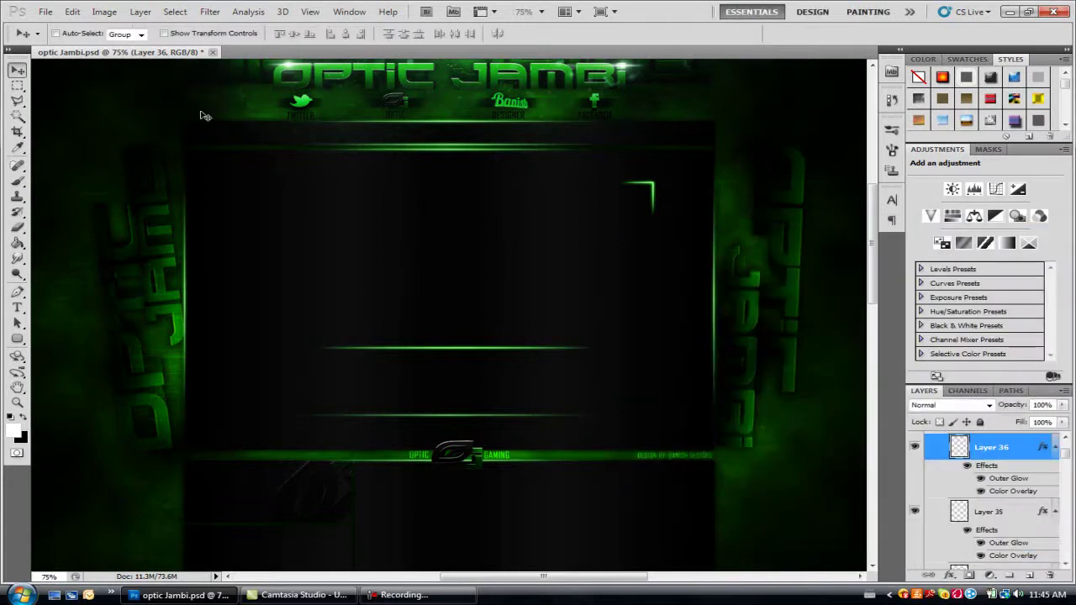
- Drag the glowing green corner bracket down and left into the panel's upper middle
{"action": "left_click_drag", "start_coordinate": [665, 204], "coordinate": [720, 170]}
{"action": "left_click_drag", "start_coordinate": [612, 207], "coordinate": [550, 241]}
{"action": "scroll", "coordinate": [654, 204], "scroll_direction": "up", "scroll_amount": 1}
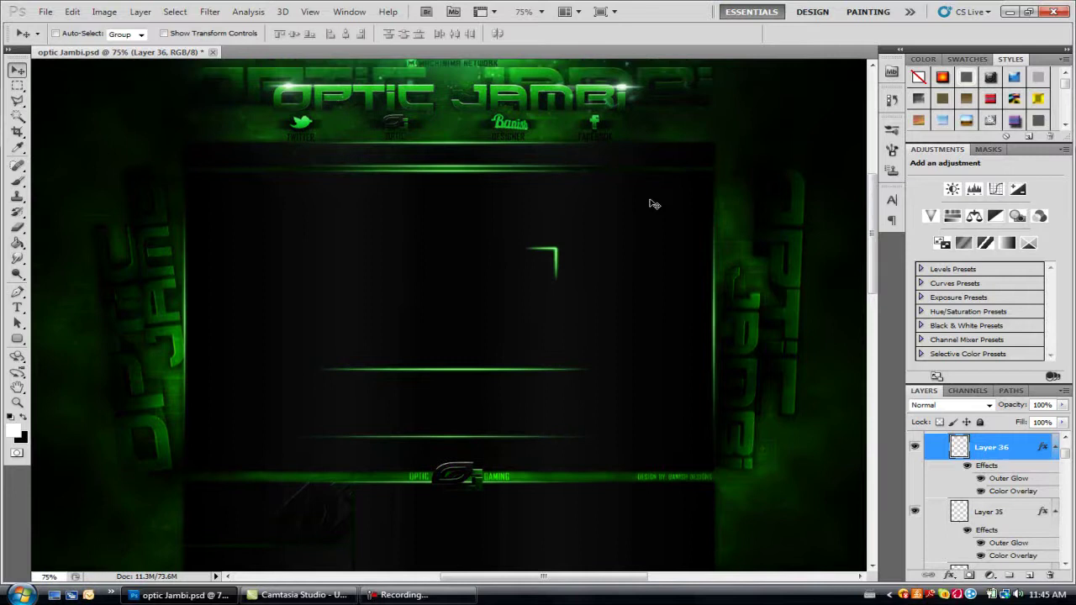
{"action": "scroll", "coordinate": [654, 204], "scroll_direction": "up", "scroll_amount": 1}
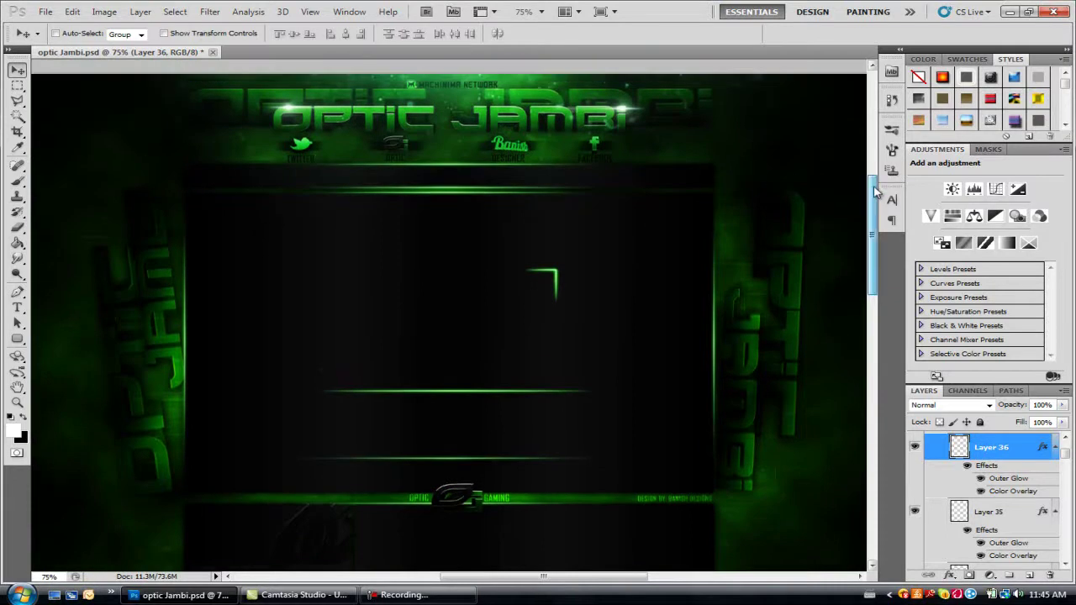
{"action": "left_click_drag", "start_coordinate": [874, 191], "coordinate": [874, 206]}
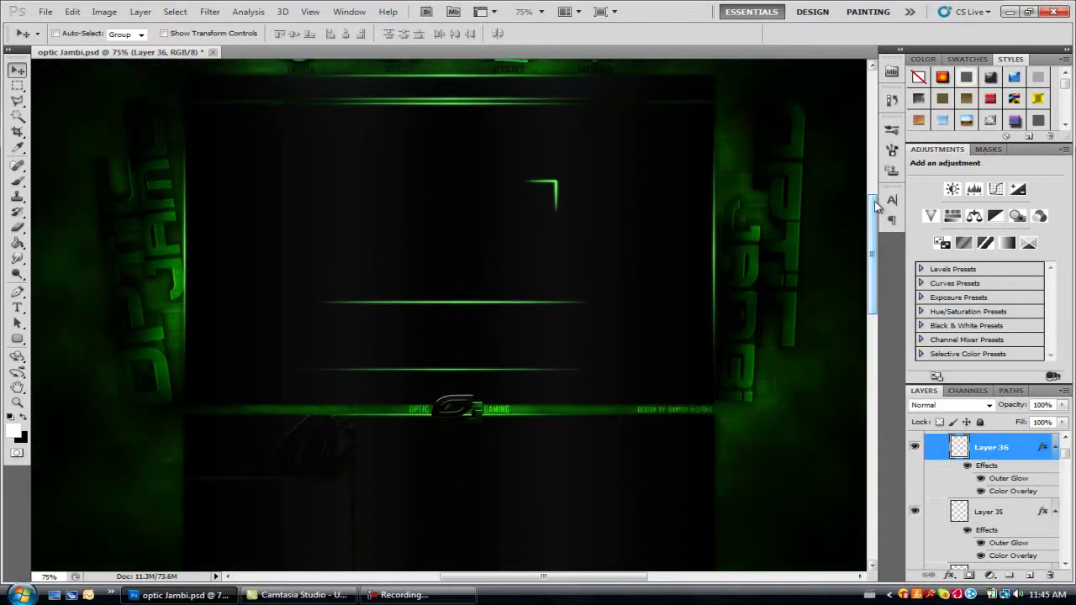